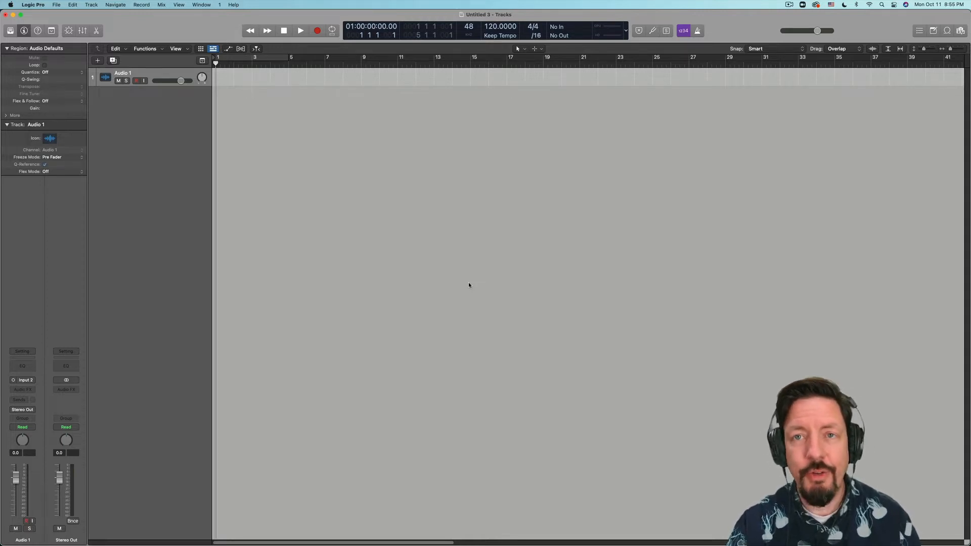
key("super+comma")
mouse_move(692, 545)
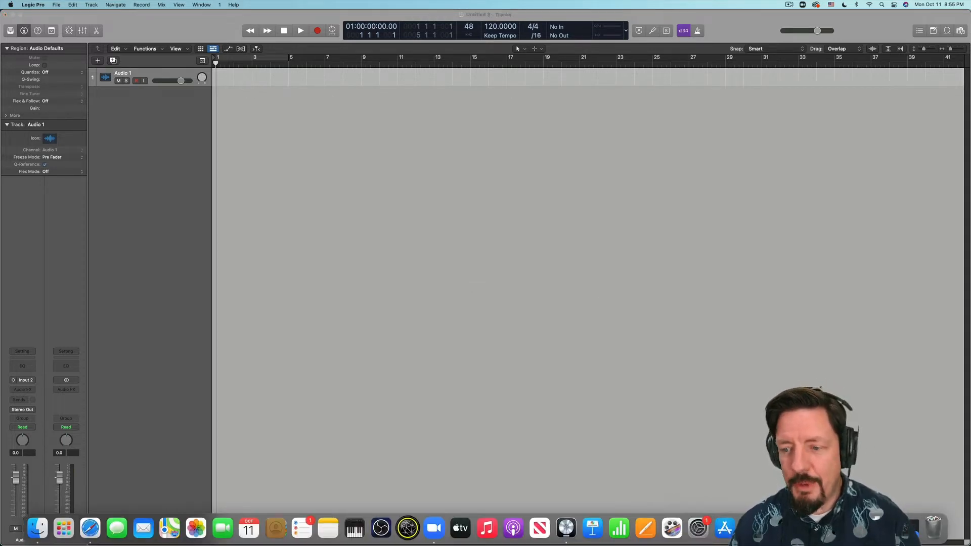
left_click(881, 528)
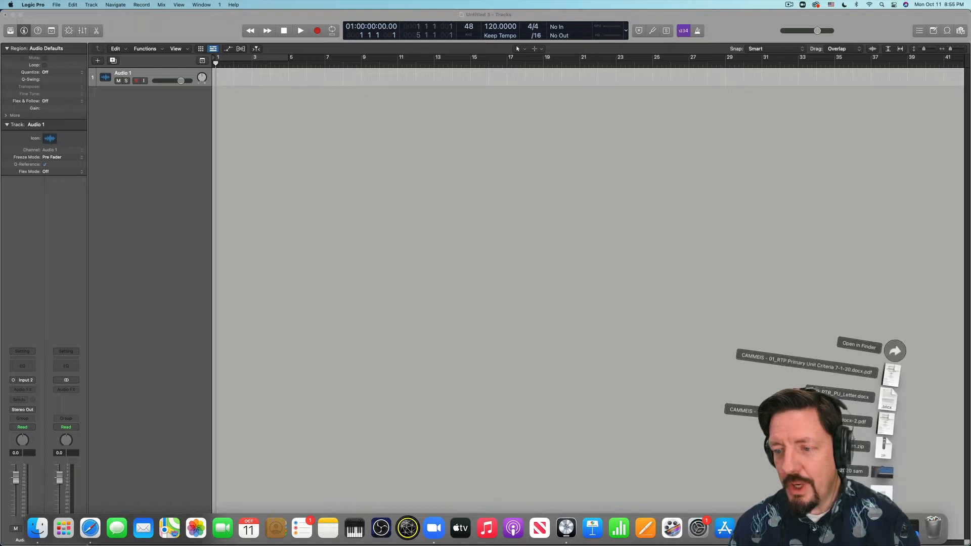
left_click(555, 128)
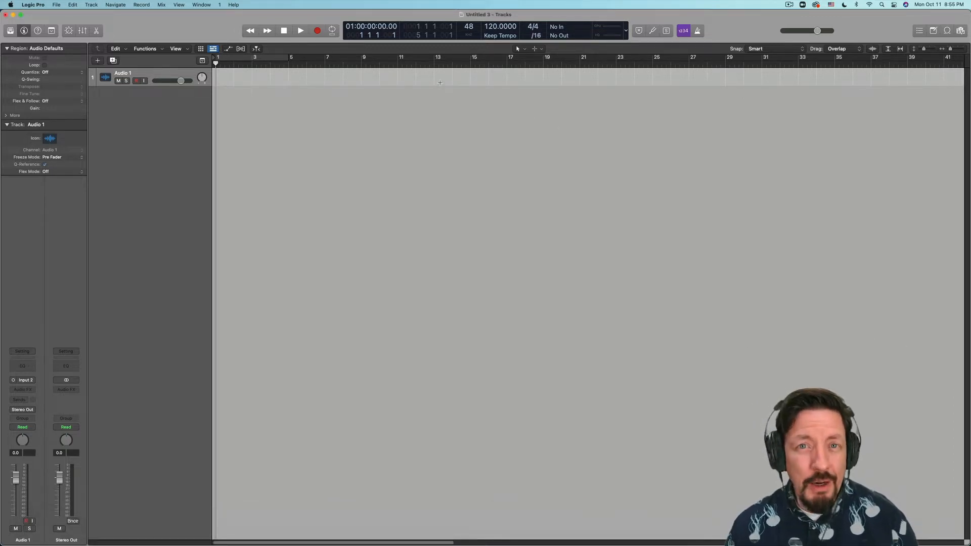
Step: Review the control bar customization and the LCD display layouts, leaving the layout on Custom
right_click(717, 32)
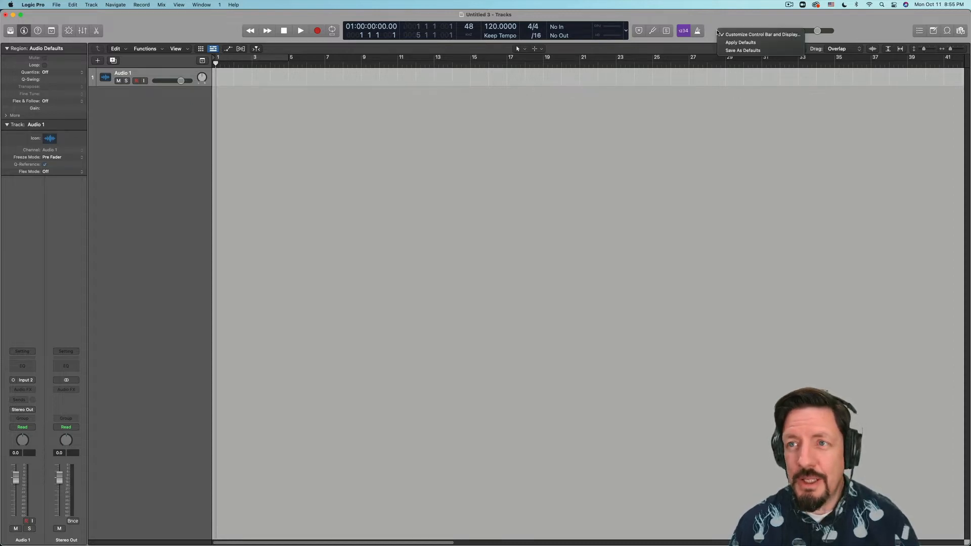
left_click(745, 36)
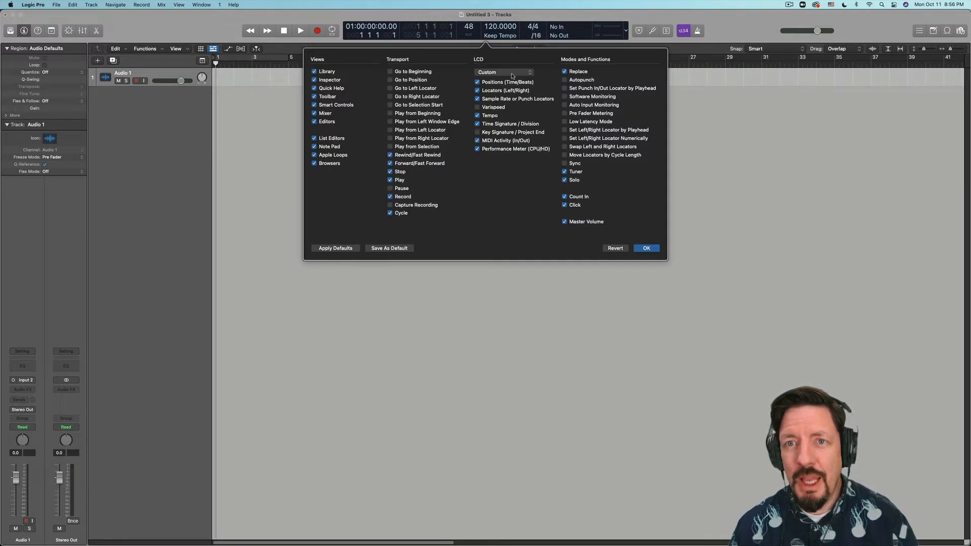
left_click(498, 76)
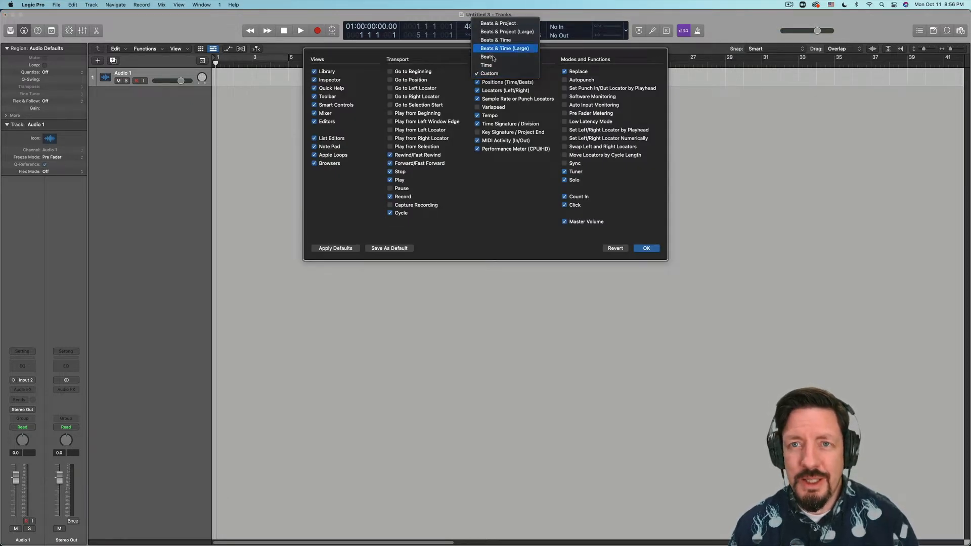
left_click(487, 179)
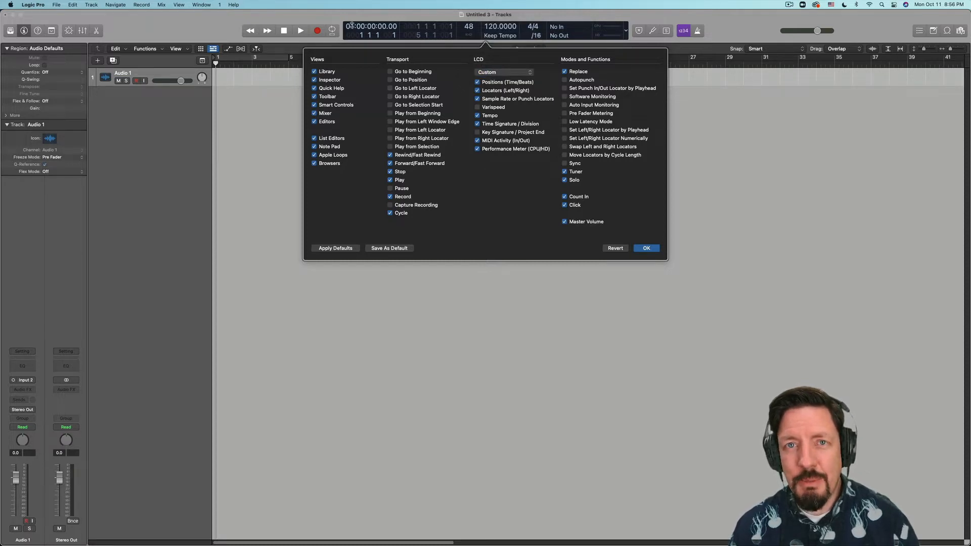
left_click(647, 248)
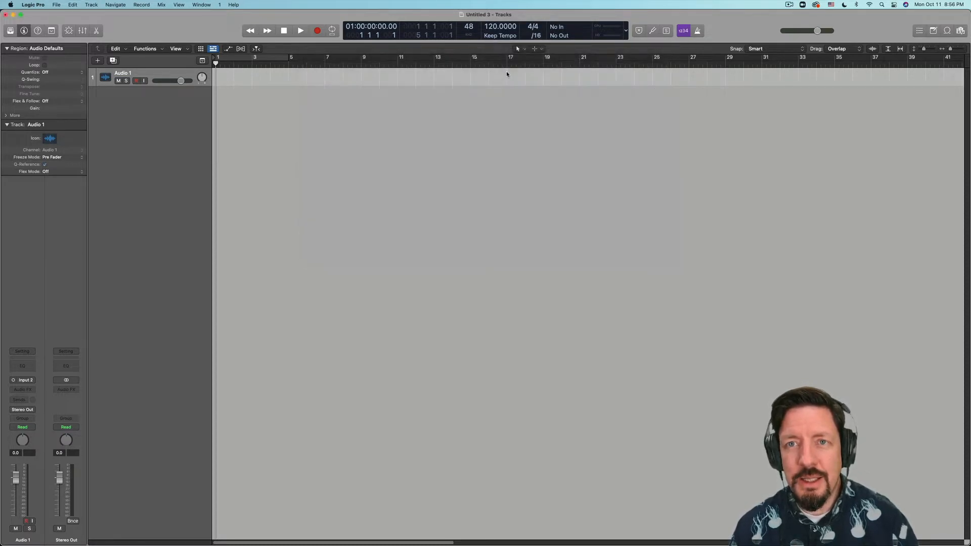
Step: Set the project tempo mode to ADAPT – Adapt Project Tempo
left_click(495, 36)
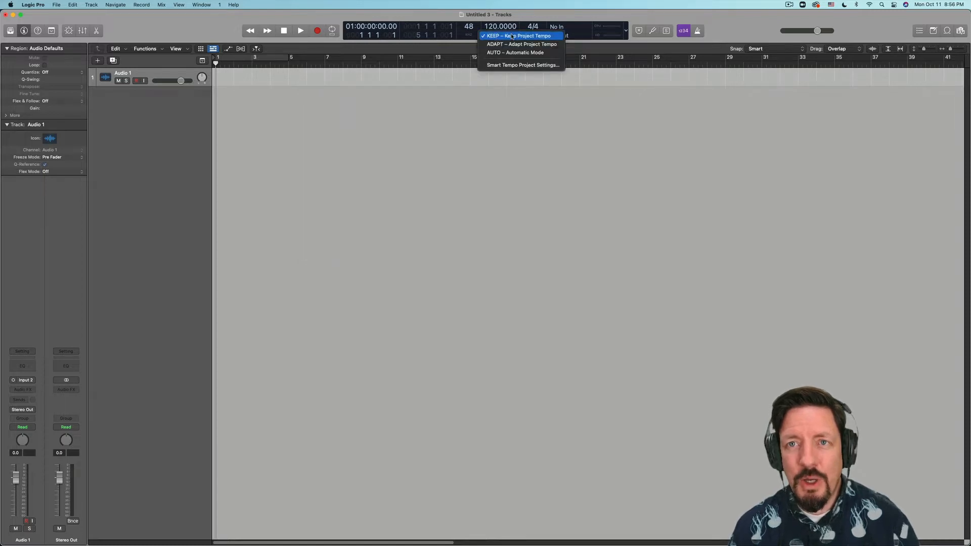
left_click(512, 36)
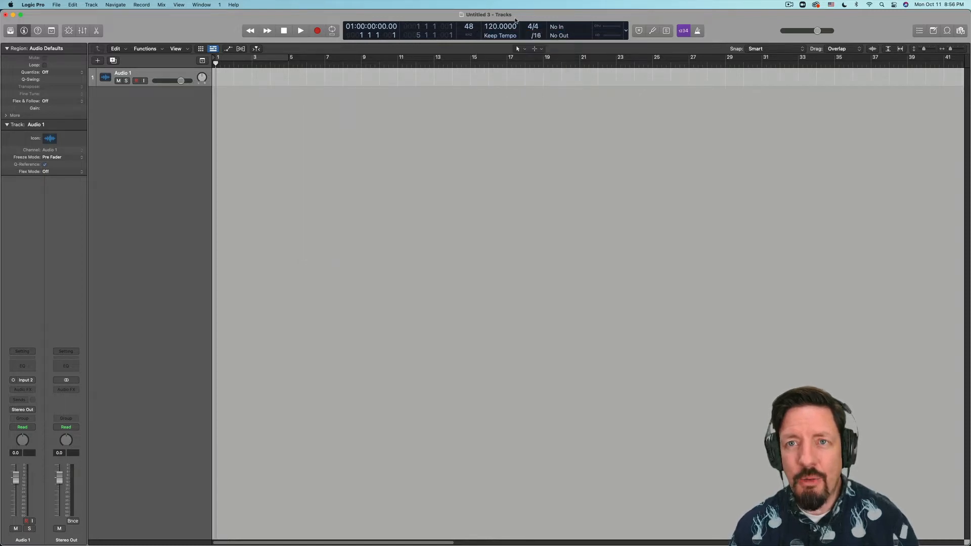
left_click(489, 36)
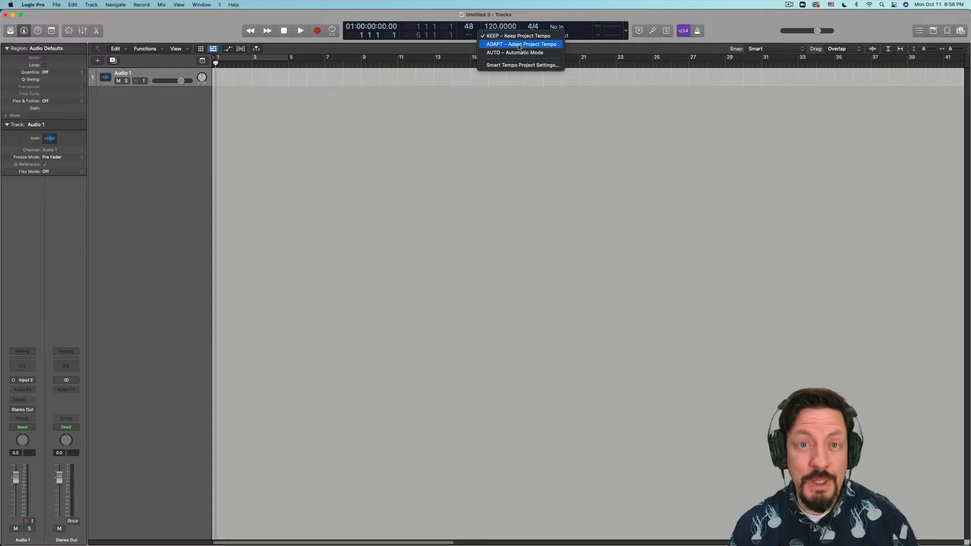
left_click(519, 45)
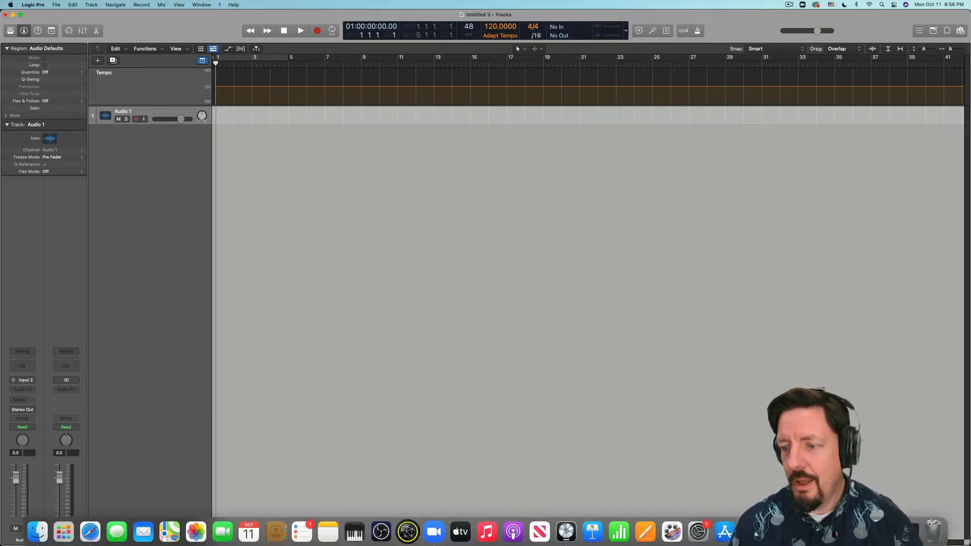
Step: Import New Recording 9 from the downloads onto the audio track at the project start and show it in the Smart Tempo Editor
left_click(907, 528)
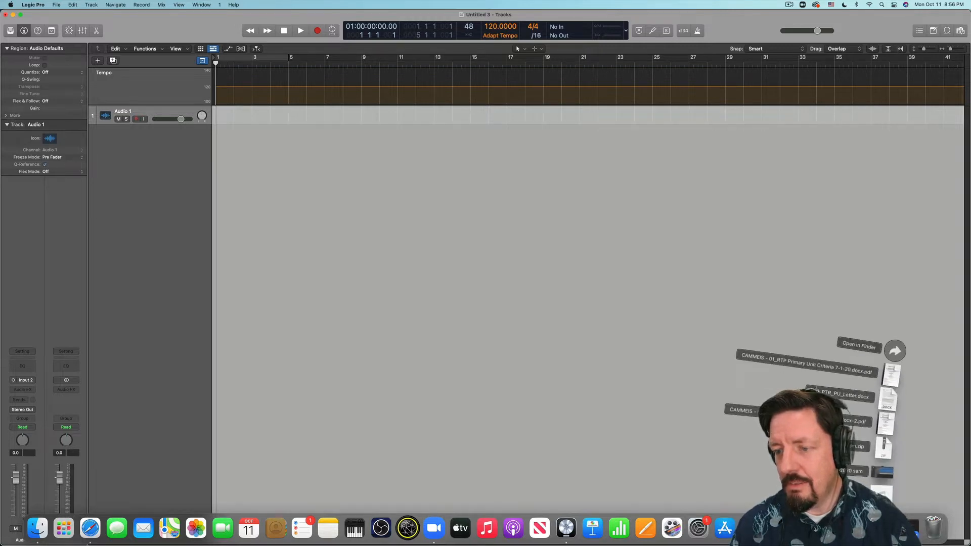
left_click_drag(882, 493, 214, 116)
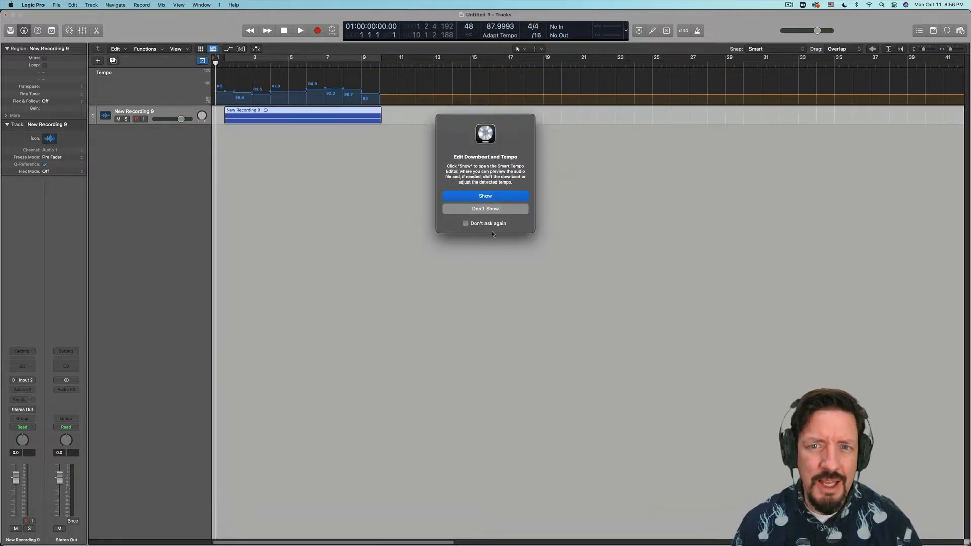
left_click(486, 196)
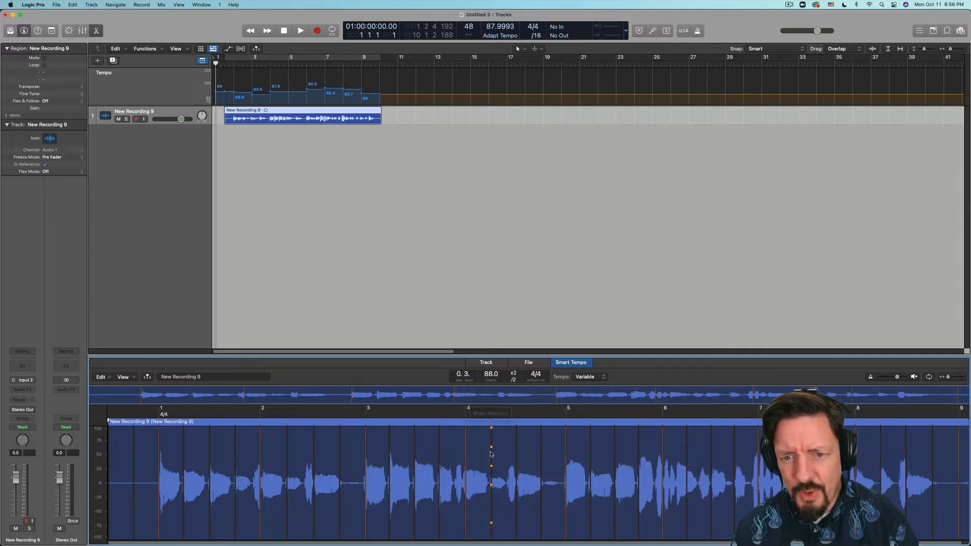
Step: Try adjusting beat markers in bars 4 and 5 of New Recording 9 in the Smart Tempo Editor
left_click_drag(491, 454, 517, 454)
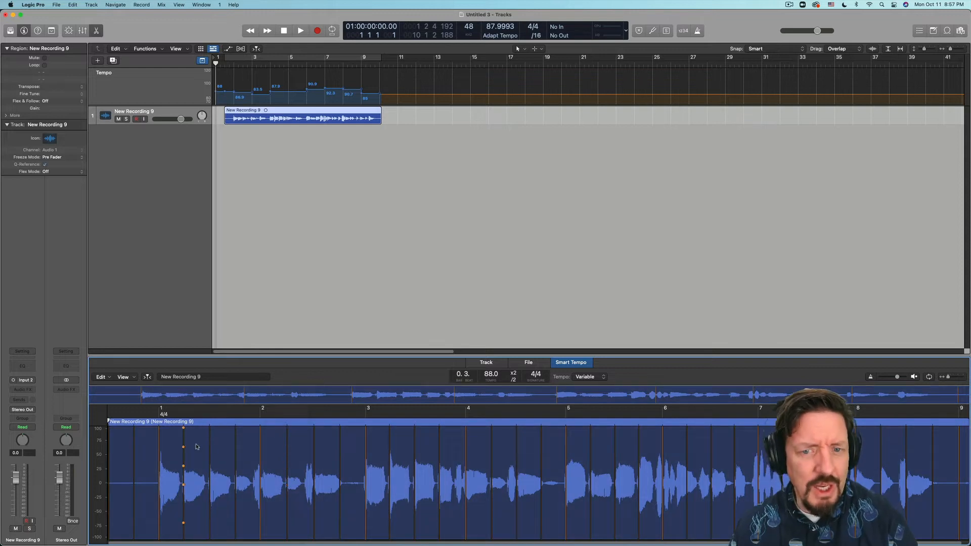
left_click(590, 447)
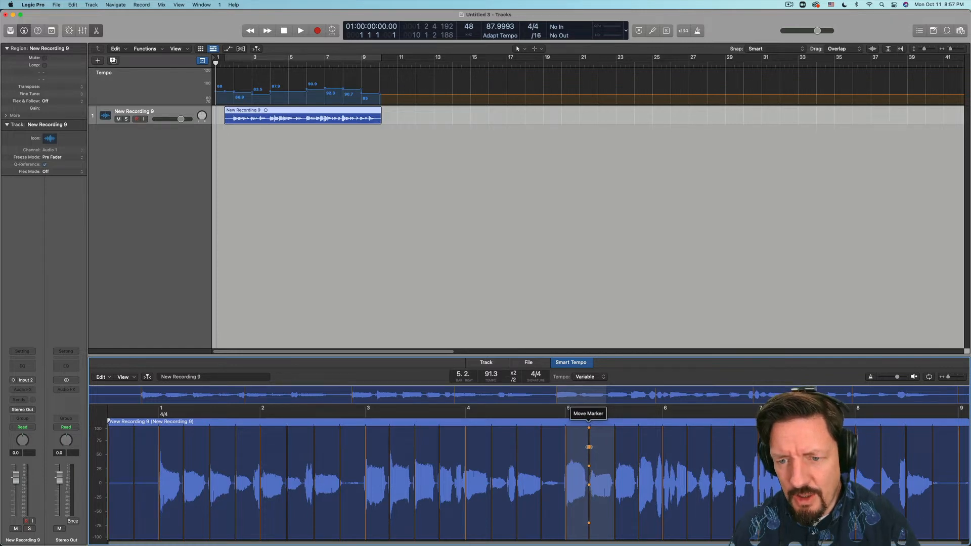
left_click_drag(590, 447, 589, 447)
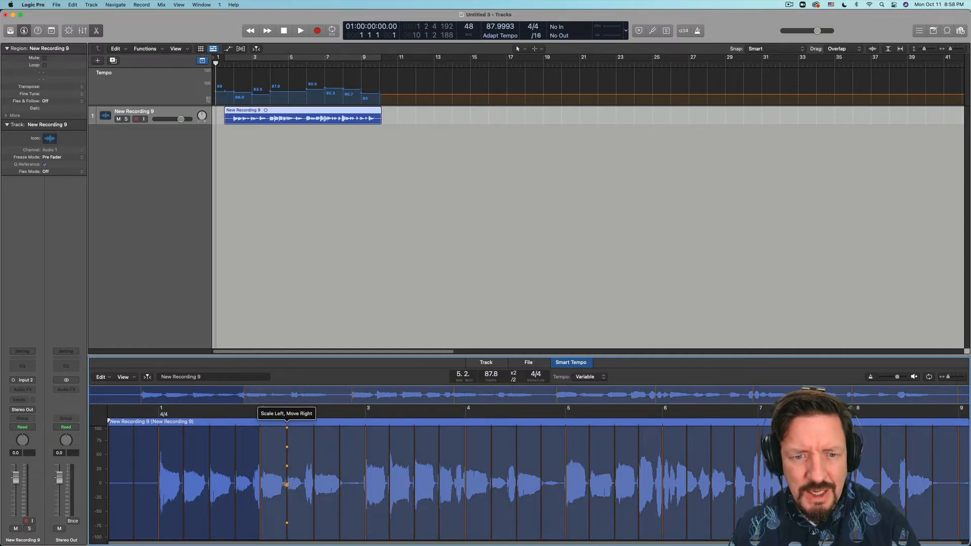
Step: Try the scaling and moving handles on the second beat marker of bar 2, and undo the marker changes
left_click_drag(286, 484, 344, 484)
key("super+z")
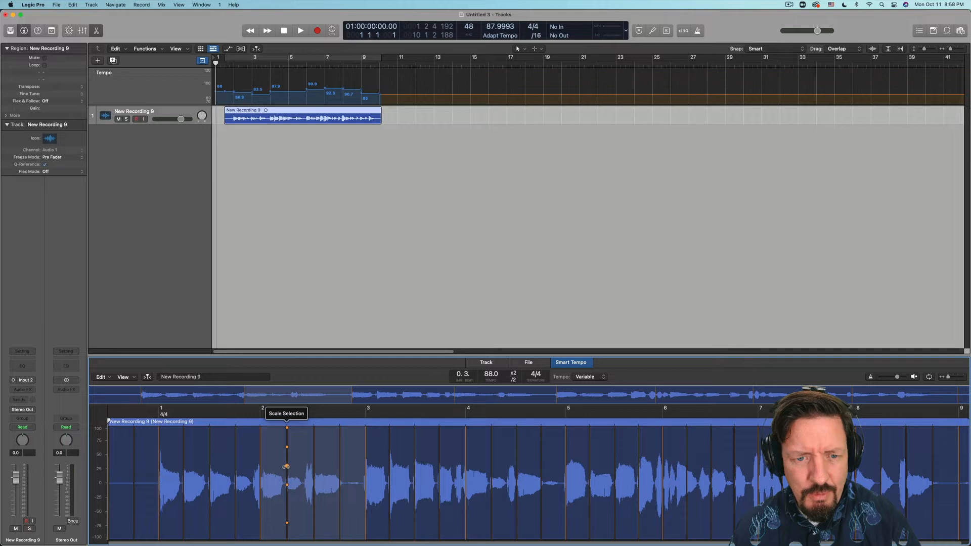
mouse_move(286, 464)
left_mouse_down()
mouse_move(328, 465)
mouse_move(285, 466)
mouse_move(285, 446)
left_mouse_up()
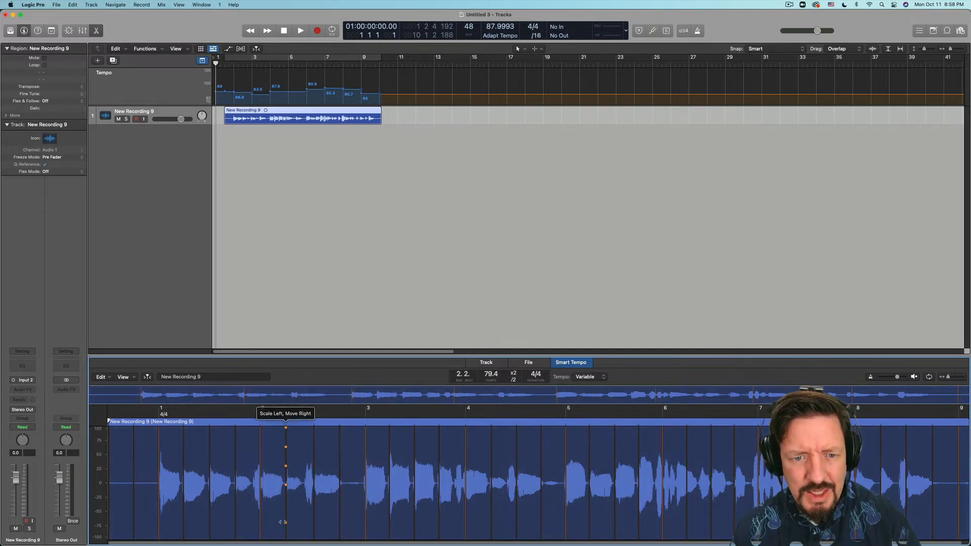
left_click_drag(286, 523, 326, 524)
key("super+z")
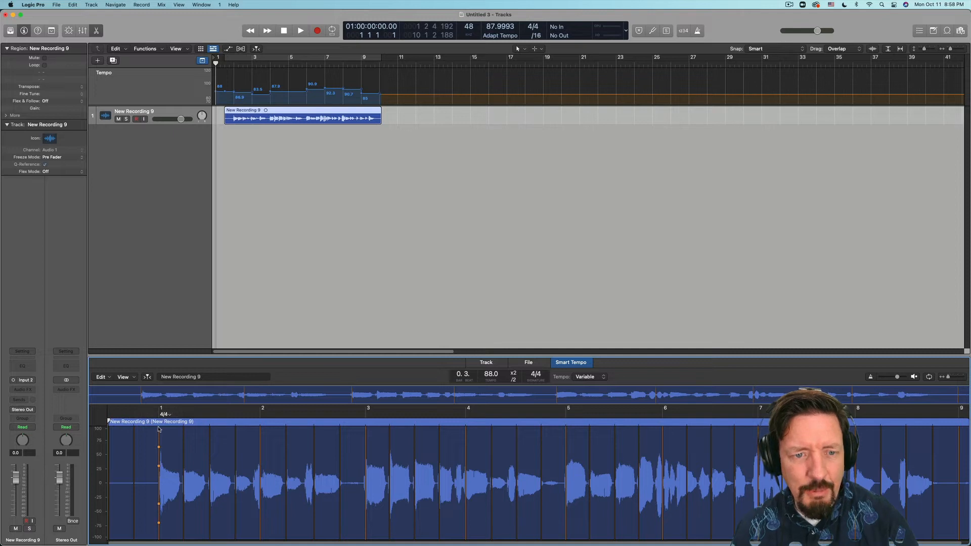
left_click(183, 429)
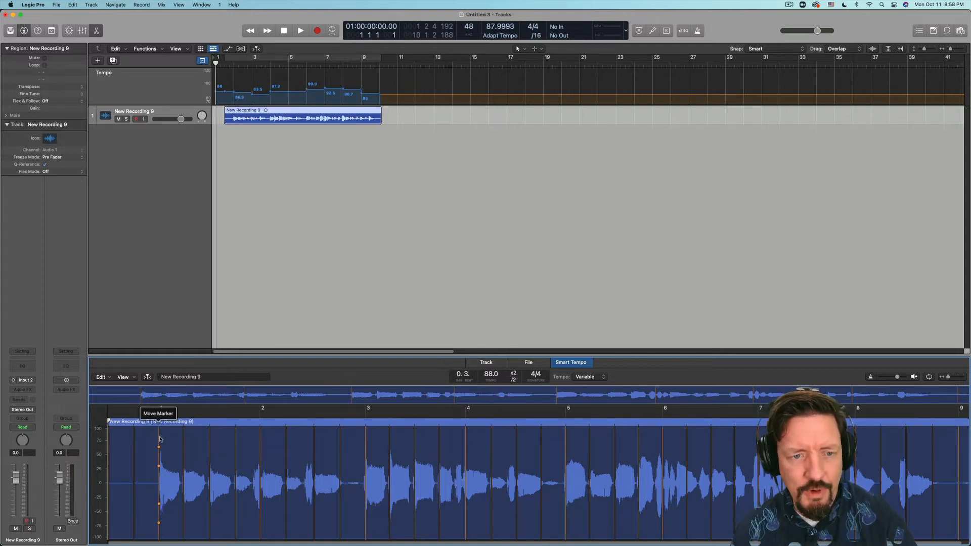
left_click(160, 435)
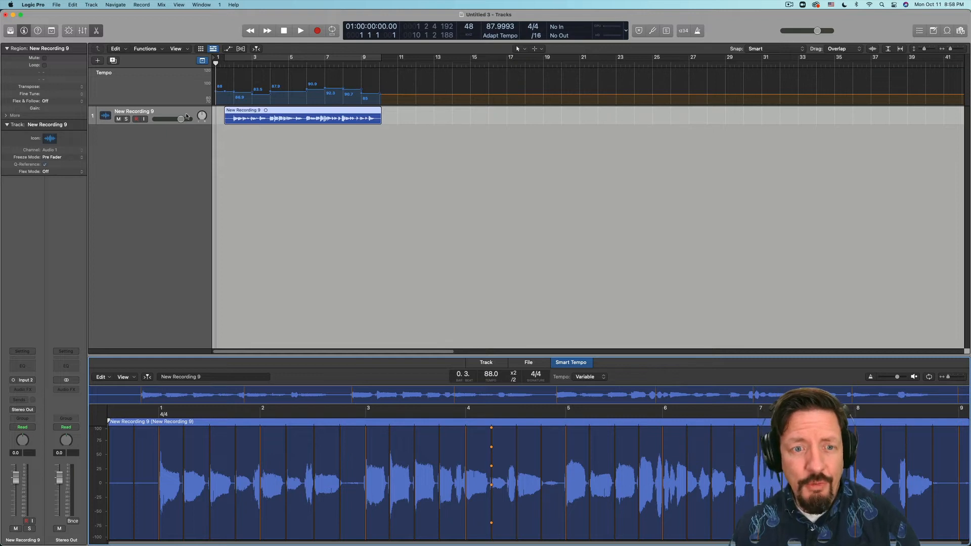
Step: Set the project tempo mode to KEEP – Keep Project Tempo
left_click(501, 36)
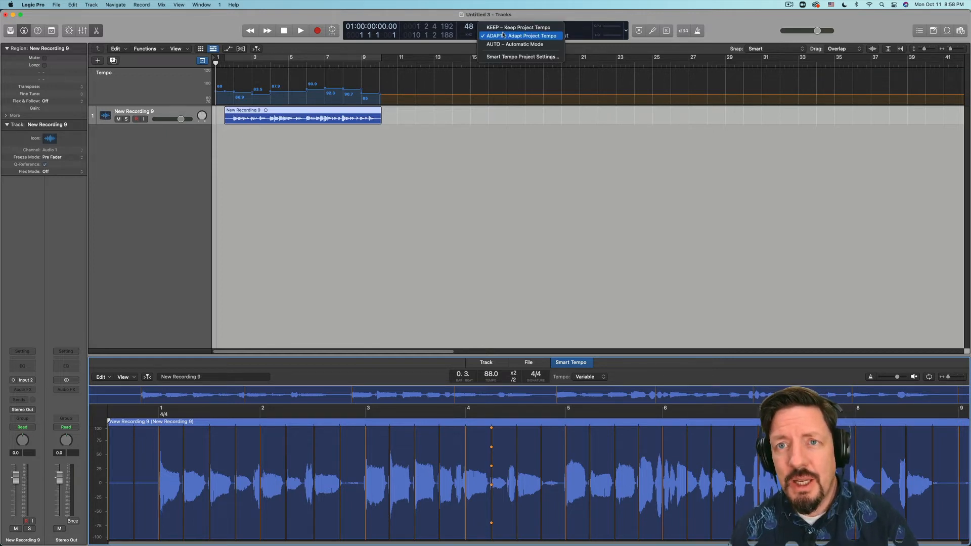
left_click(503, 28)
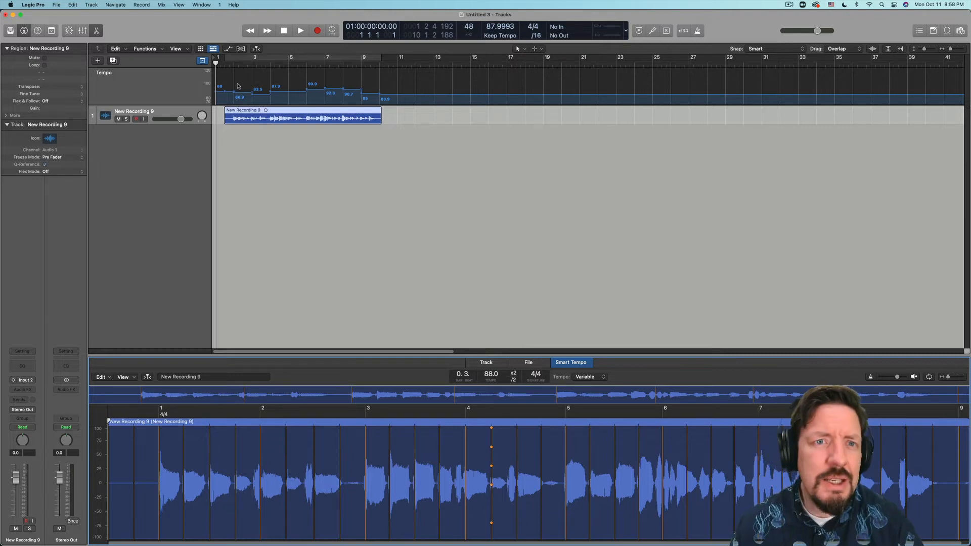
Step: Try extending the opening 88 BPM tempo across the recording to bar 12, compare using undo and redo, and restore the detected tempo curve
left_click_drag(227, 92, 437, 96)
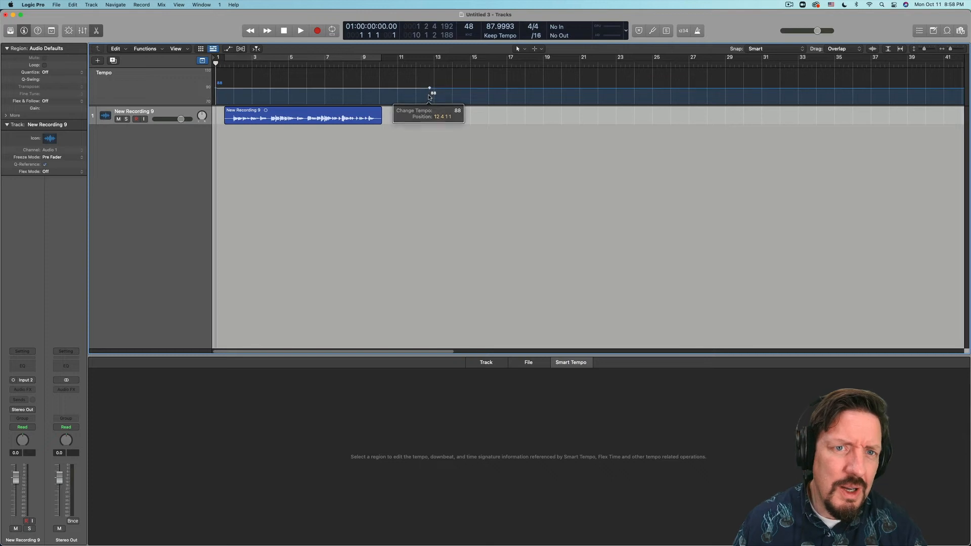
left_click(233, 63)
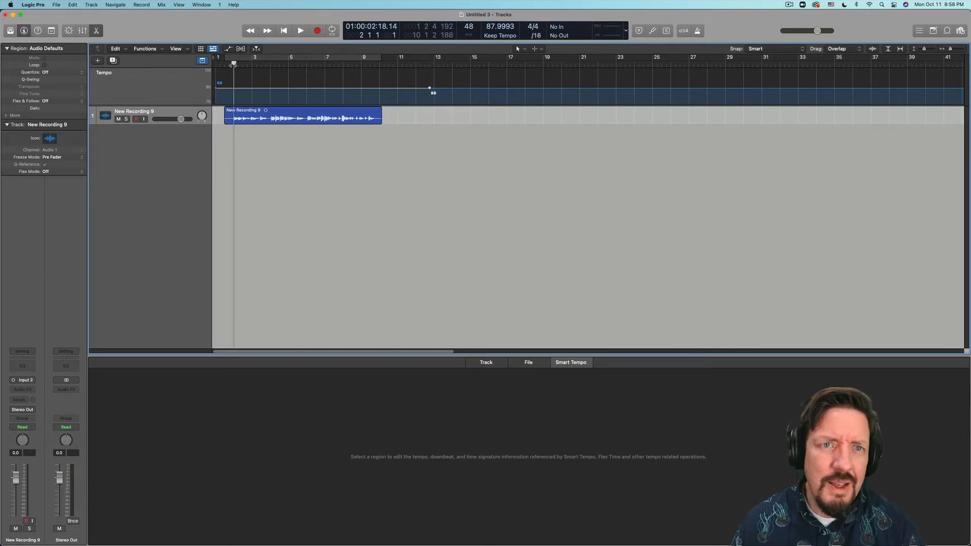
left_click(252, 111)
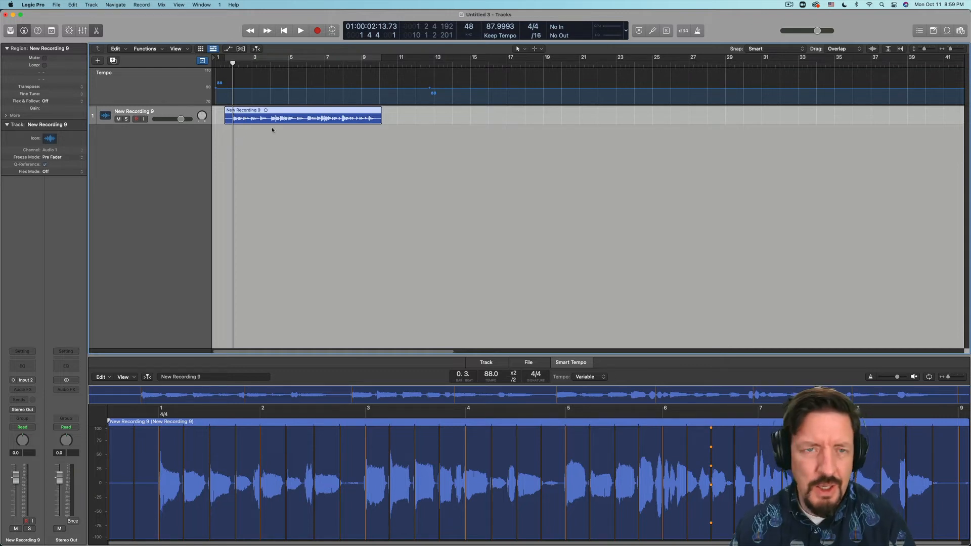
key("super+z")
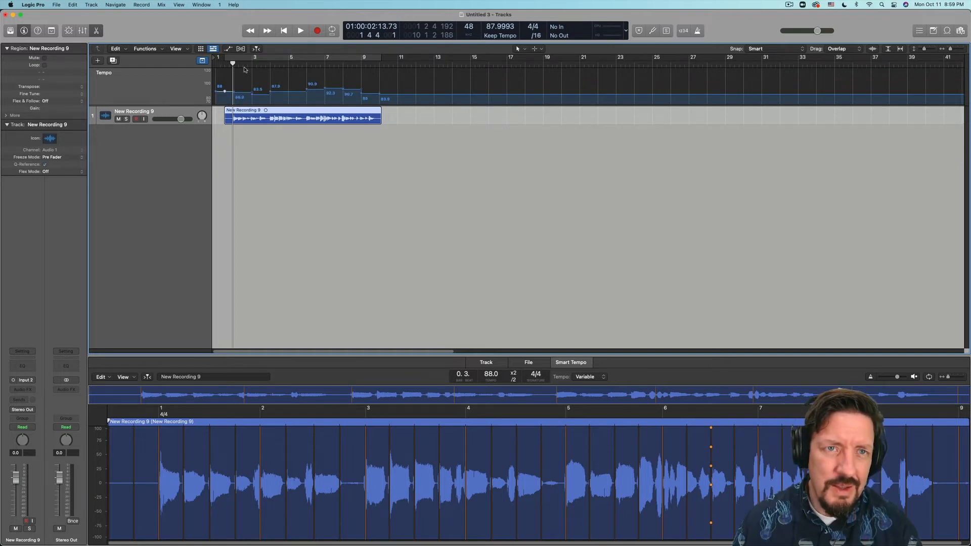
left_click(73, 5)
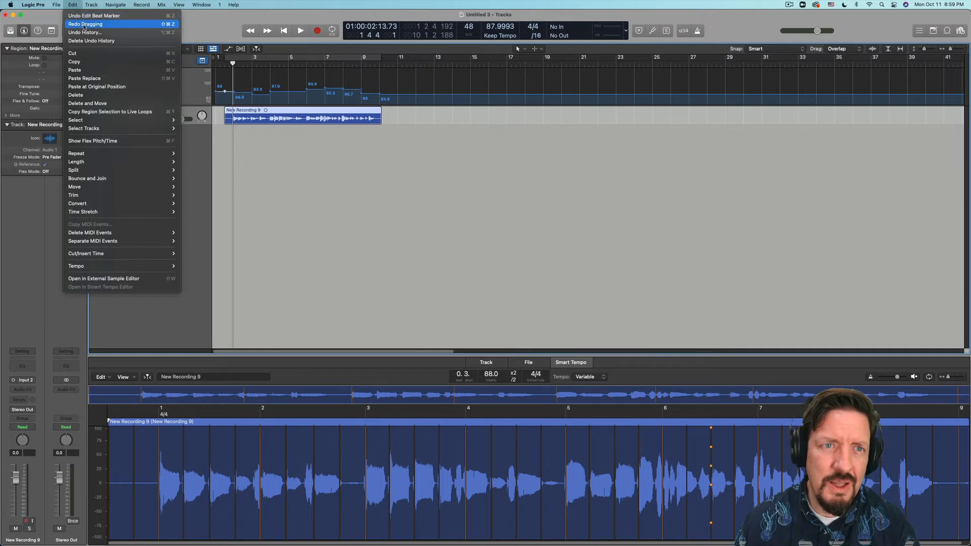
left_click(84, 24)
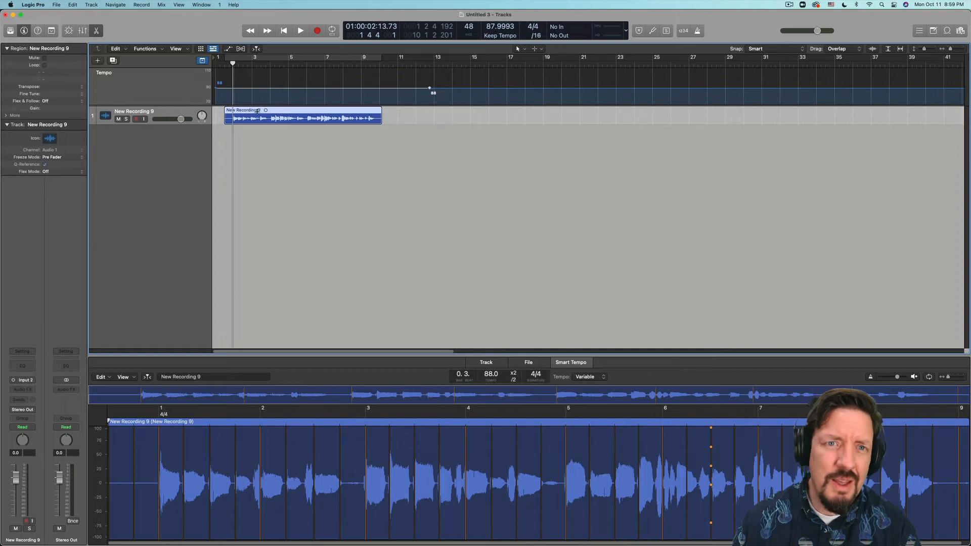
key("super+z")
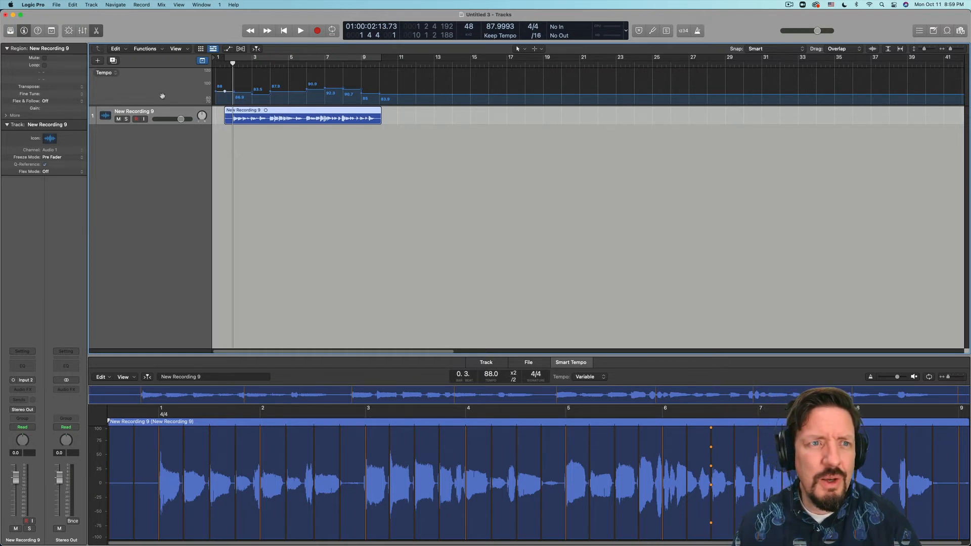
Step: Examine the Flex & Follow options in the region settings of New Recording 9
left_click(81, 102)
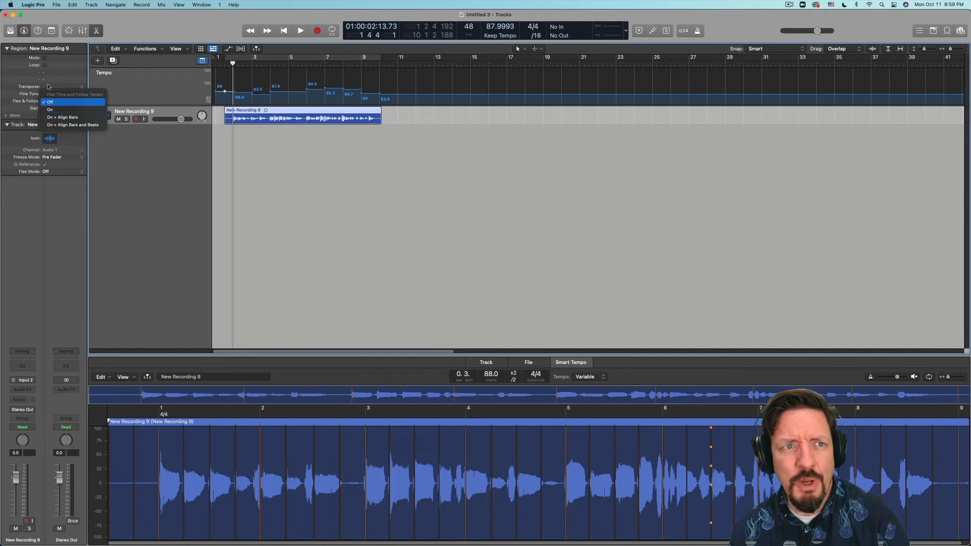
left_click(6, 48)
left_click(7, 49)
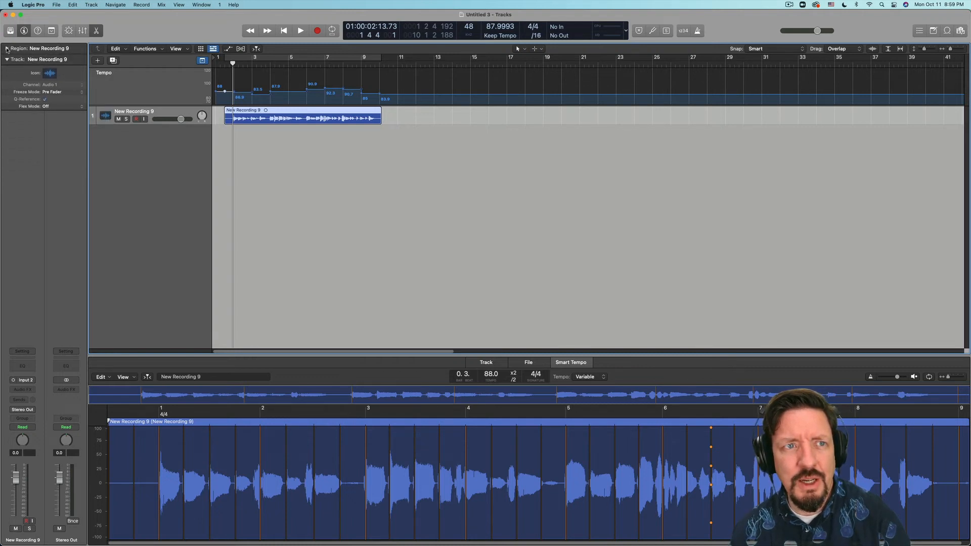
left_click(7, 49)
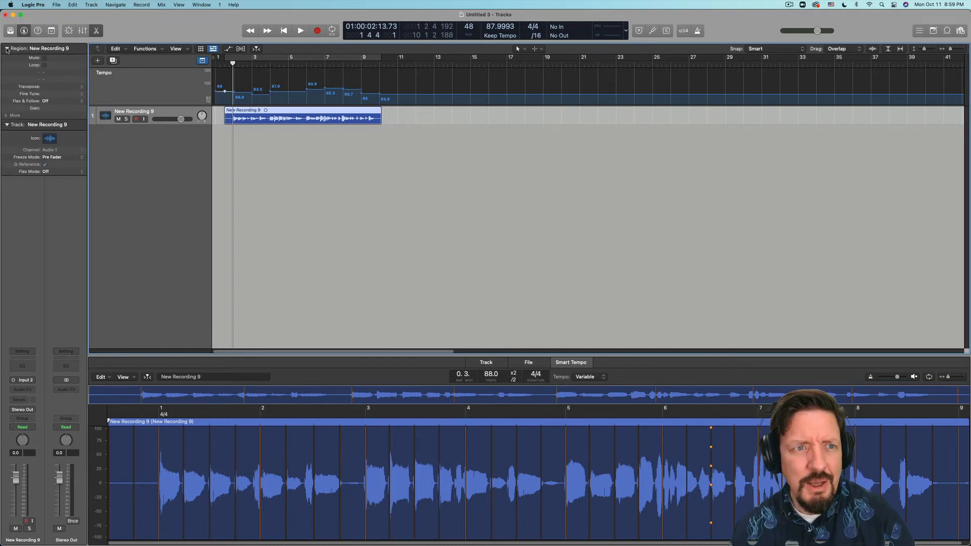
Step: Try turning on Flex & Follow for New Recording 9 and extending the opening 88 BPM tempo past the recording's end, and undo both changes
left_click(51, 171)
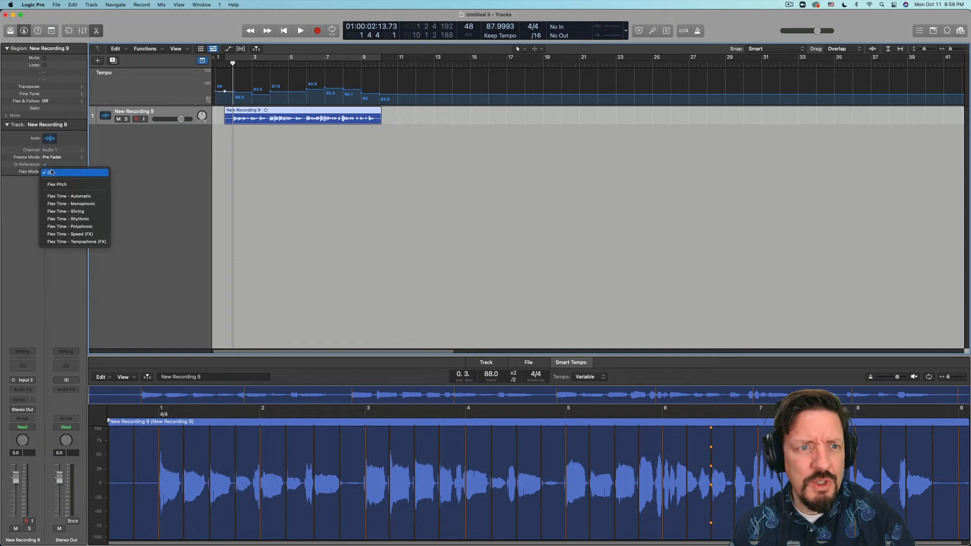
left_click(54, 101)
left_click(54, 102)
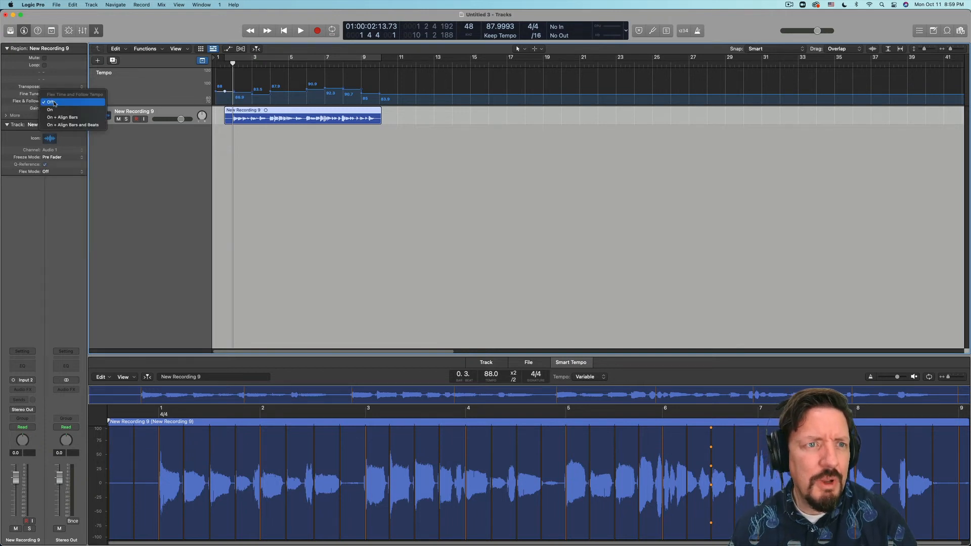
left_click(50, 109)
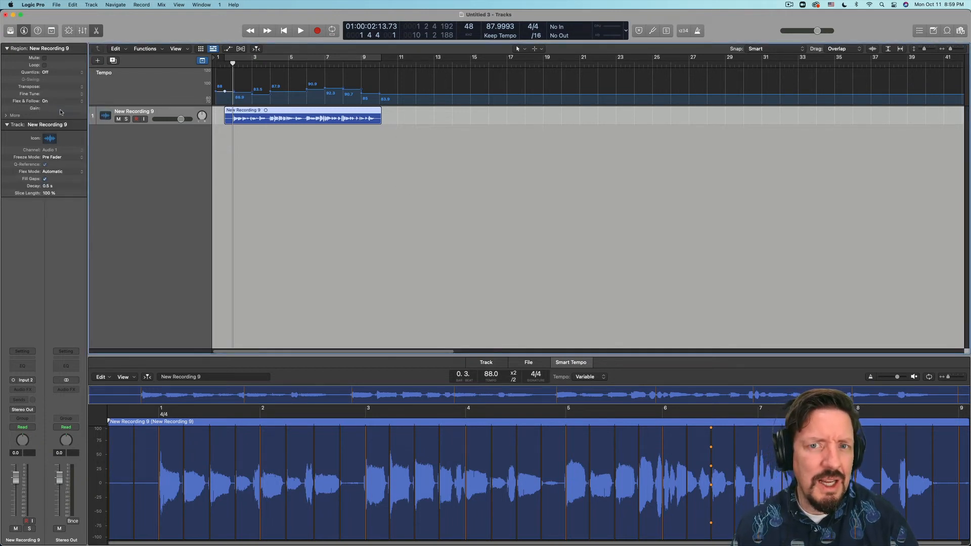
left_click_drag(225, 92, 426, 93)
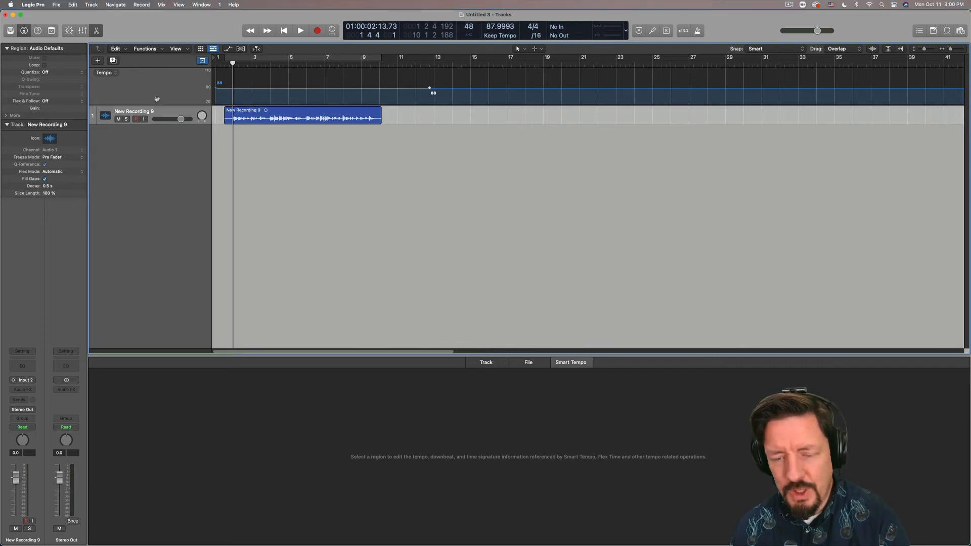
key("super+z")
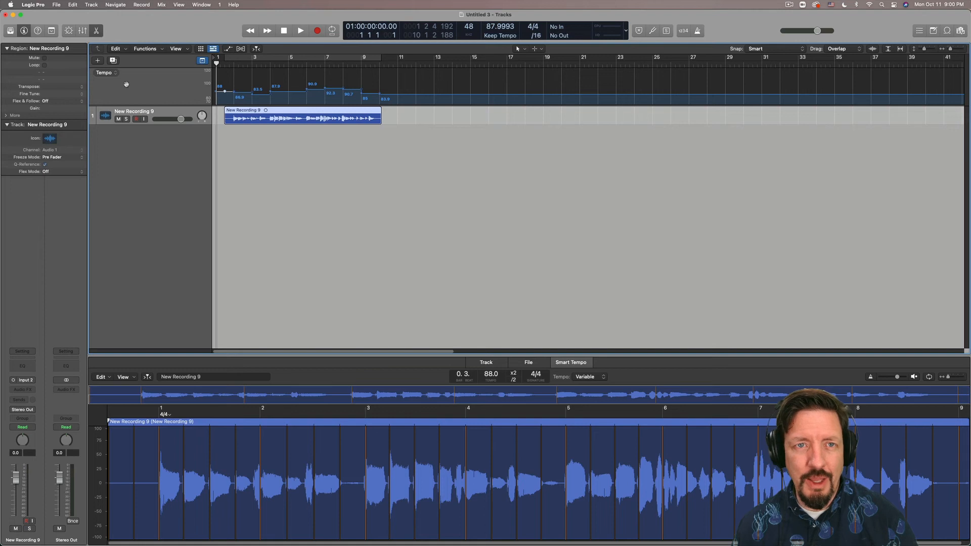
Step: Show the Beat Mapping global track below the Tempo track
left_click(203, 62)
left_click(203, 62)
right_click(174, 62)
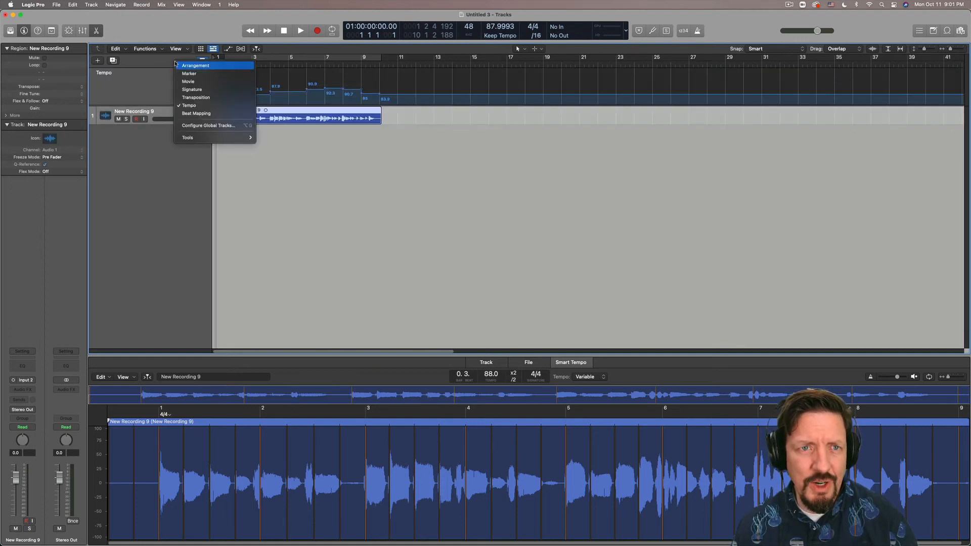
left_click(196, 113)
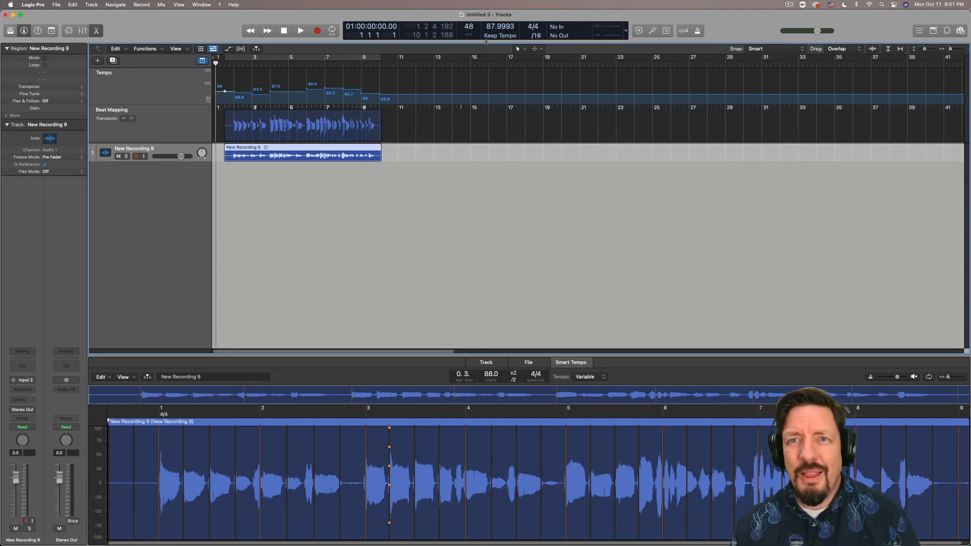
Step: Review the project tempo mode options, including ADAPT – Adapt Project Tempo, and close them without choosing another mode
left_click(505, 35)
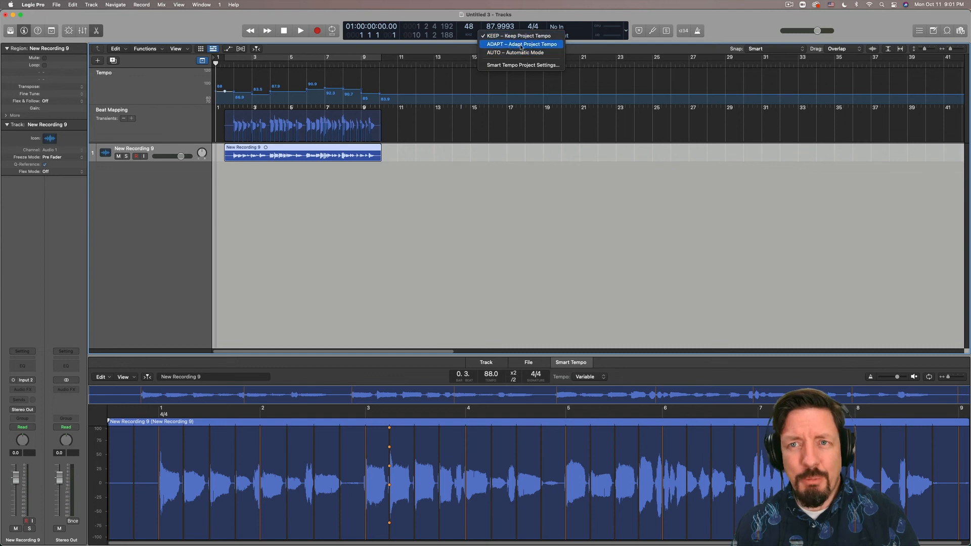
left_click(448, 199)
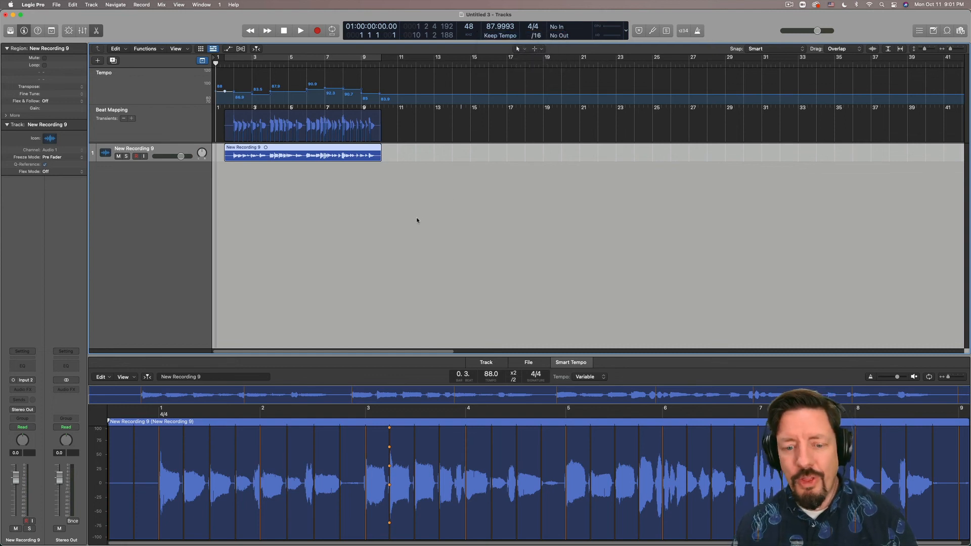